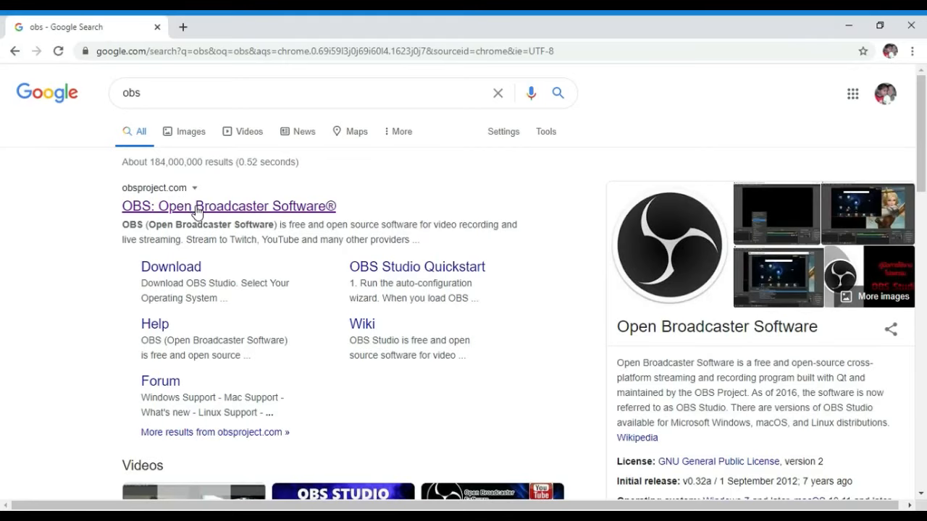
Open the obsproject.com search result and download the OBS Studio 25.0.8 installer for Windows
click(194, 210)
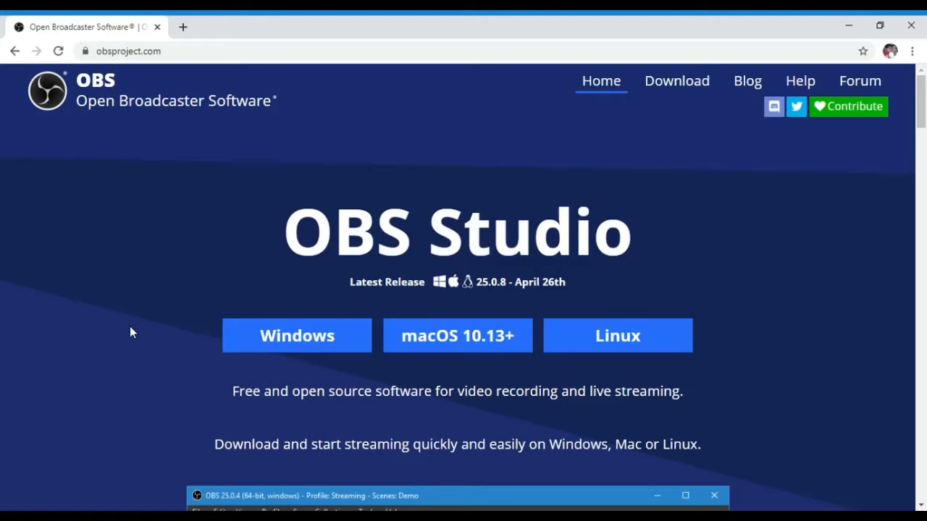
click(261, 334)
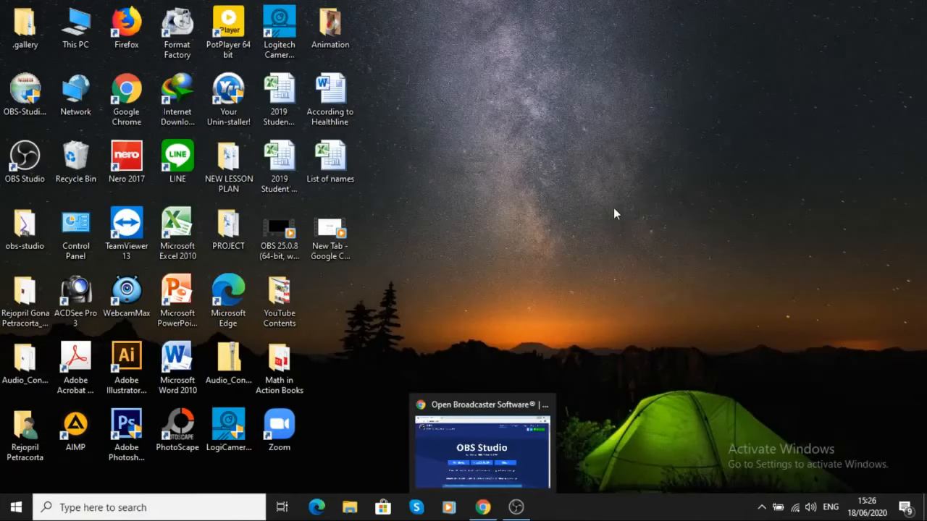
click(483, 508)
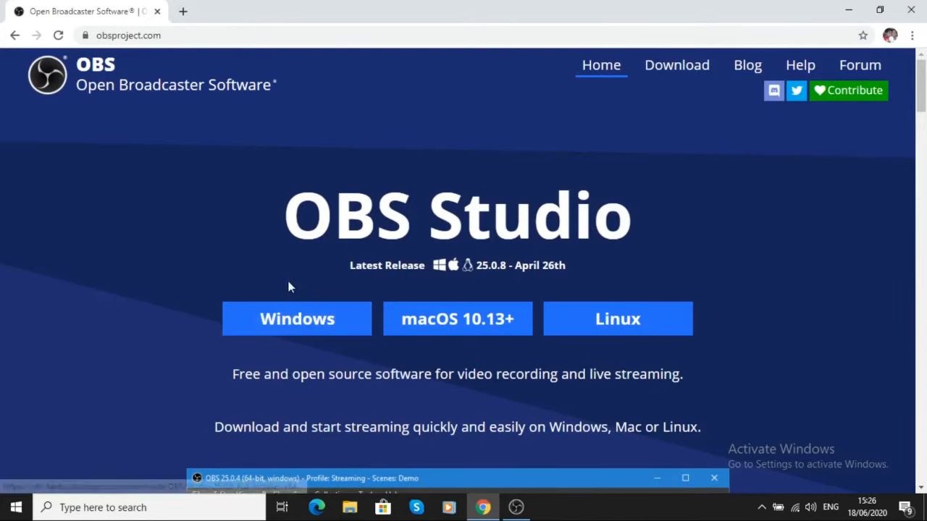
click(849, 11)
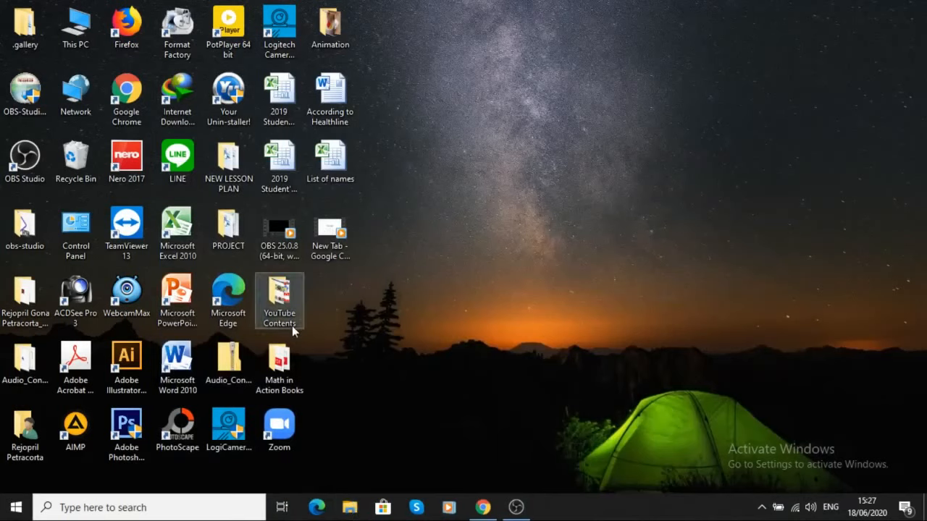
Run OBS-Studio-25.0.8-Full-Installer-x64 from the Downloads folder, allow it to make changes, and try to continue past the setup's welcome page
key(super+e)
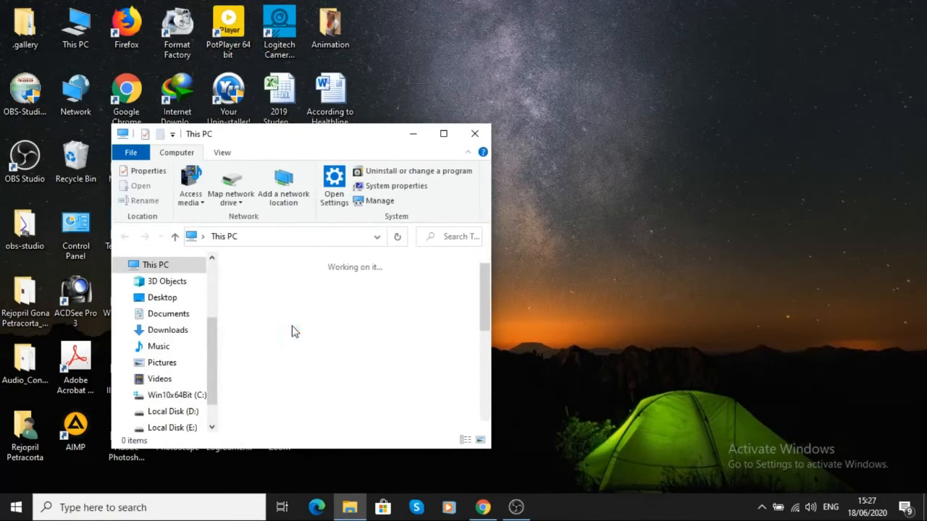
click(183, 331)
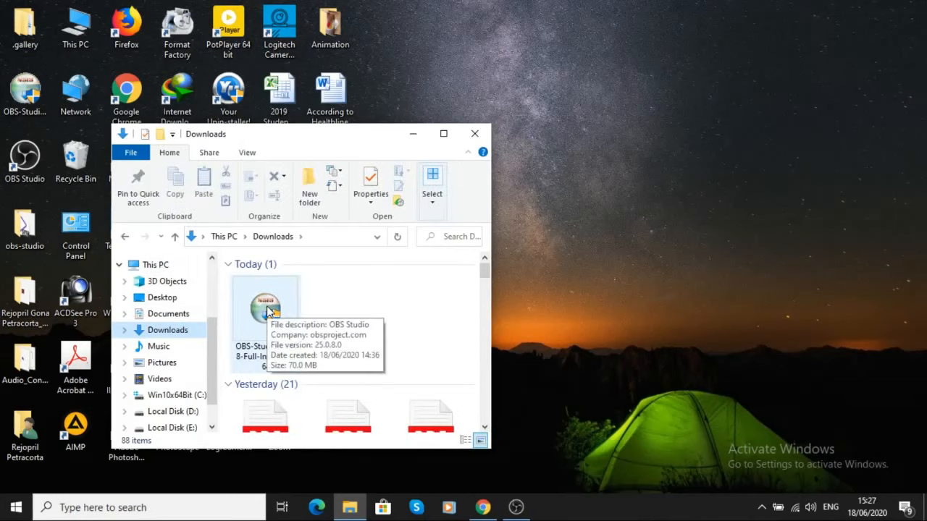
click(266, 310)
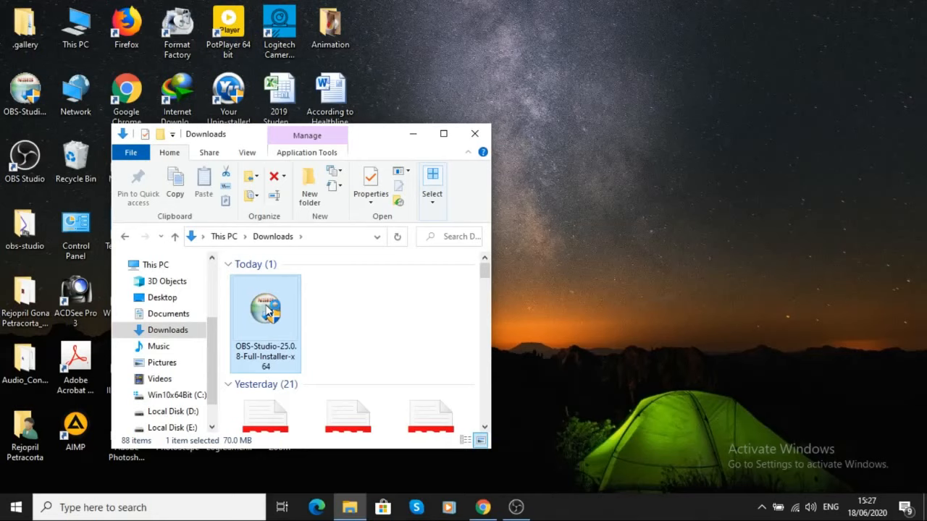
double_click(267, 309)
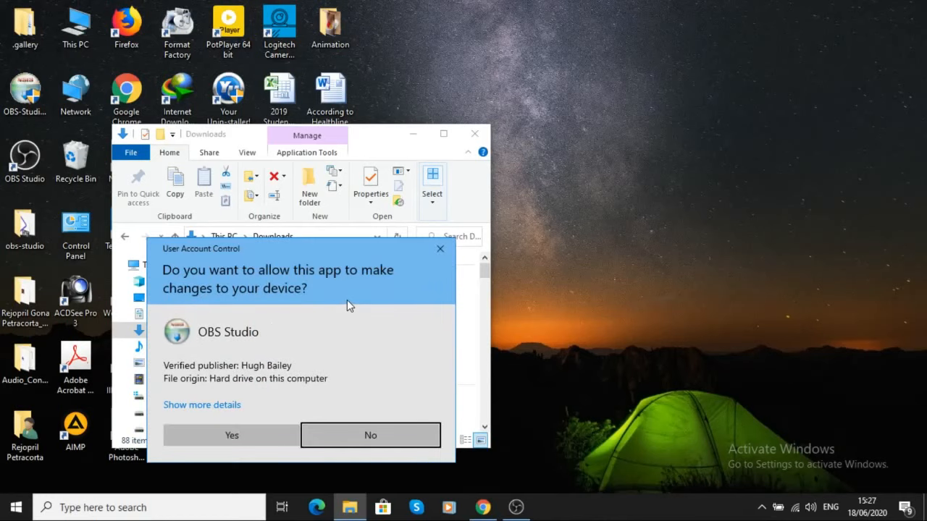
click(225, 443)
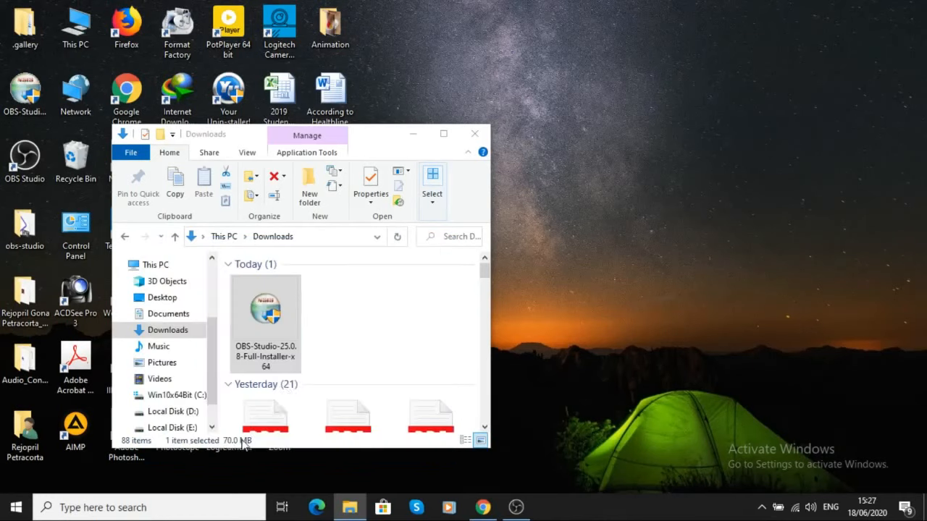
click(415, 133)
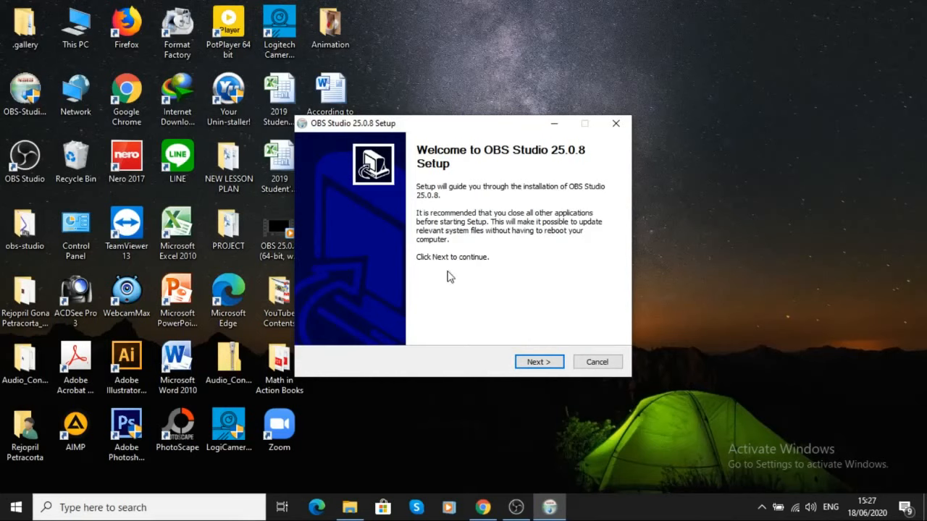
click(540, 367)
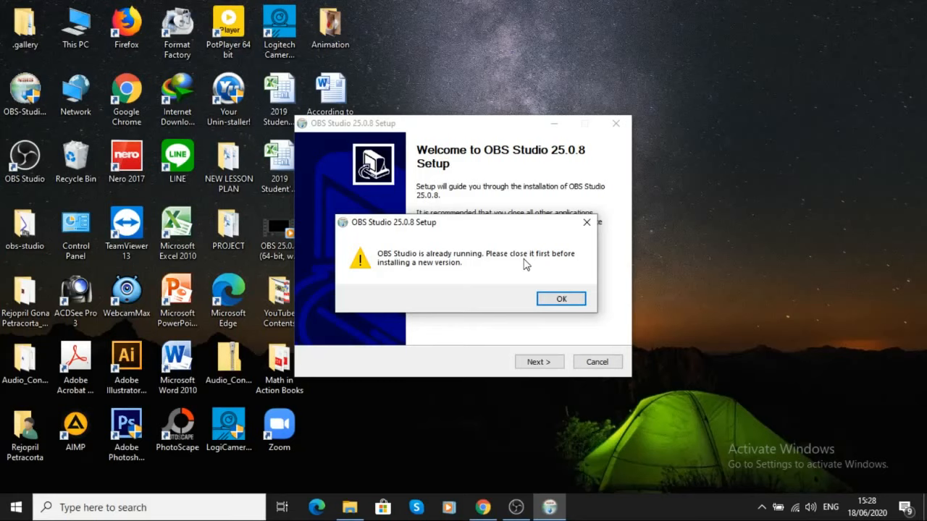
click(571, 299)
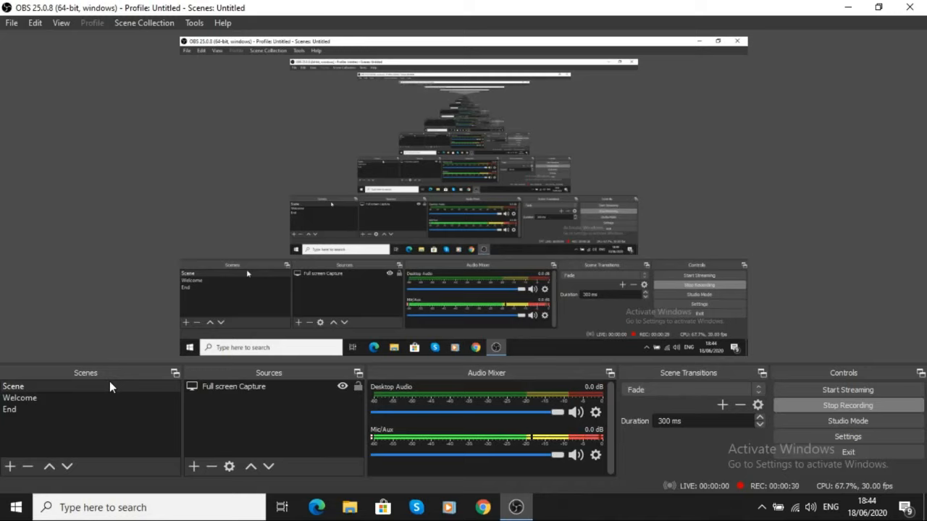
Add a new scene named "Background" to the scene list in OBS Studio
right_click(111, 421)
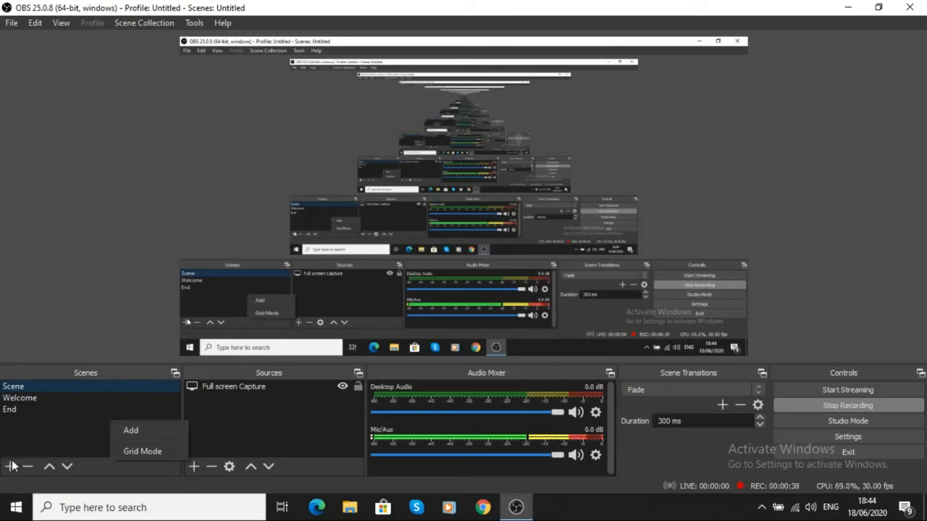
click(20, 423)
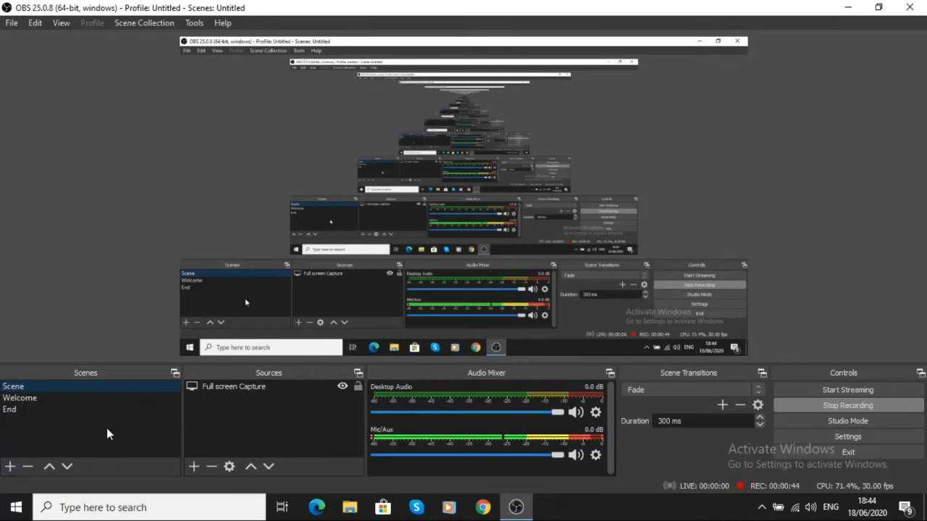
click(10, 467)
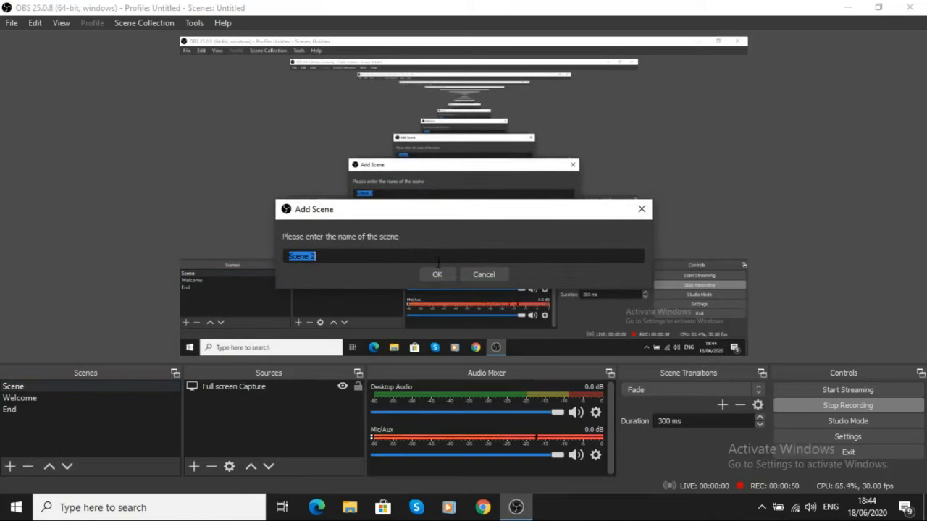
text(Back)
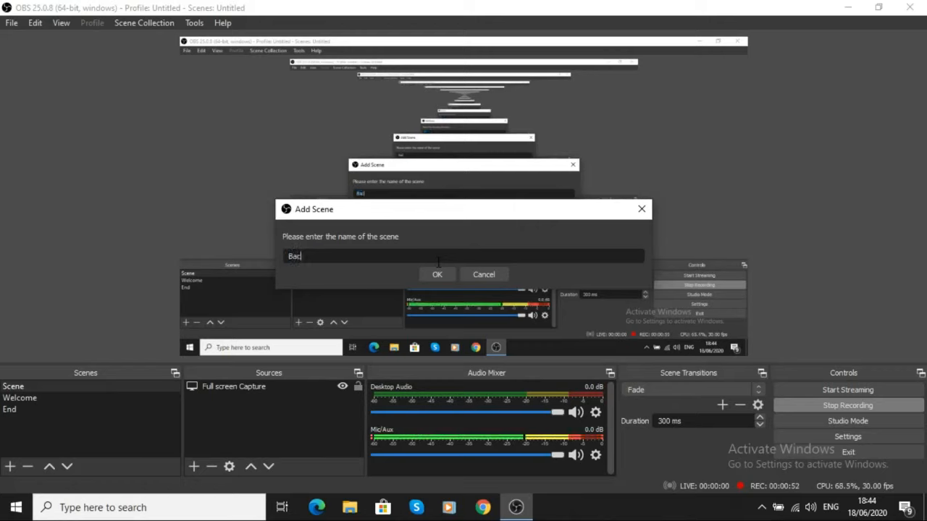
text(ground)
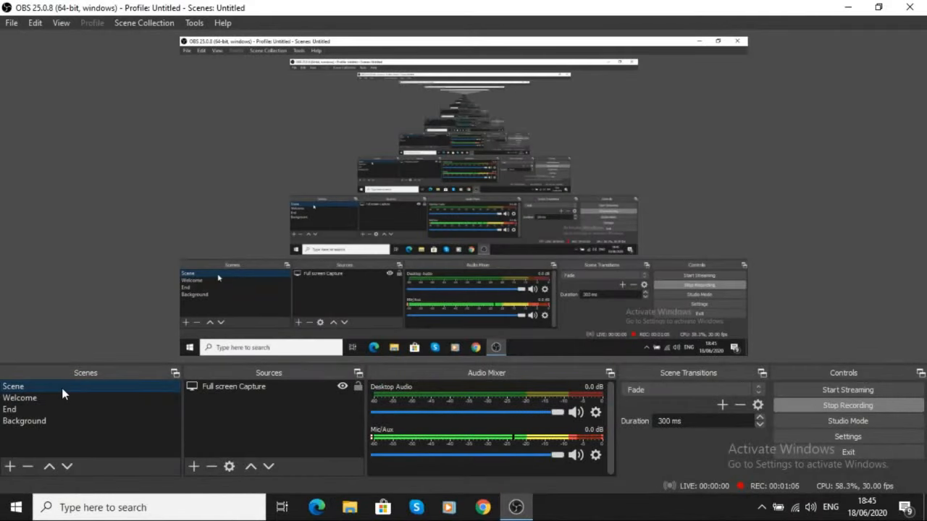
Move the scene called "Scene" down to the end of the scene list and back up to the first place
click(67, 467)
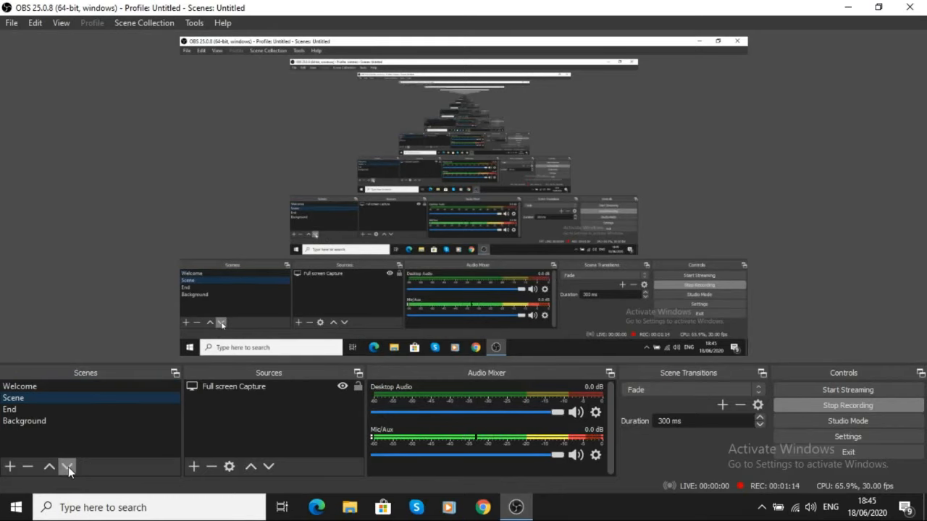
click(68, 467)
click(68, 467)
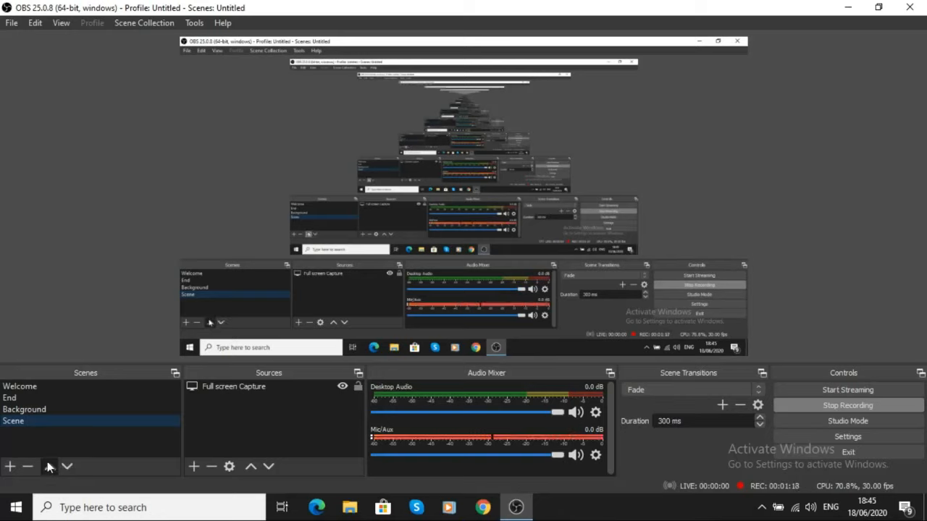
click(47, 465)
click(48, 465)
click(48, 465)
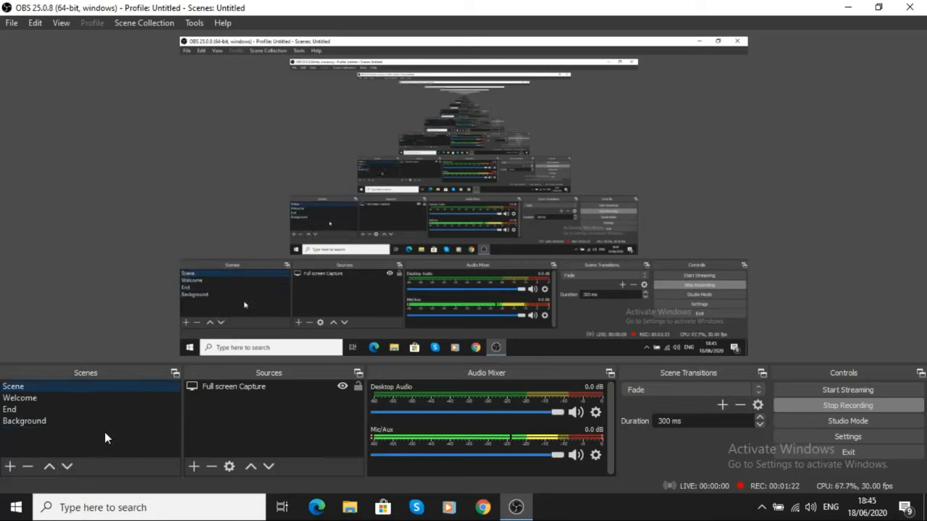
right_click(226, 418)
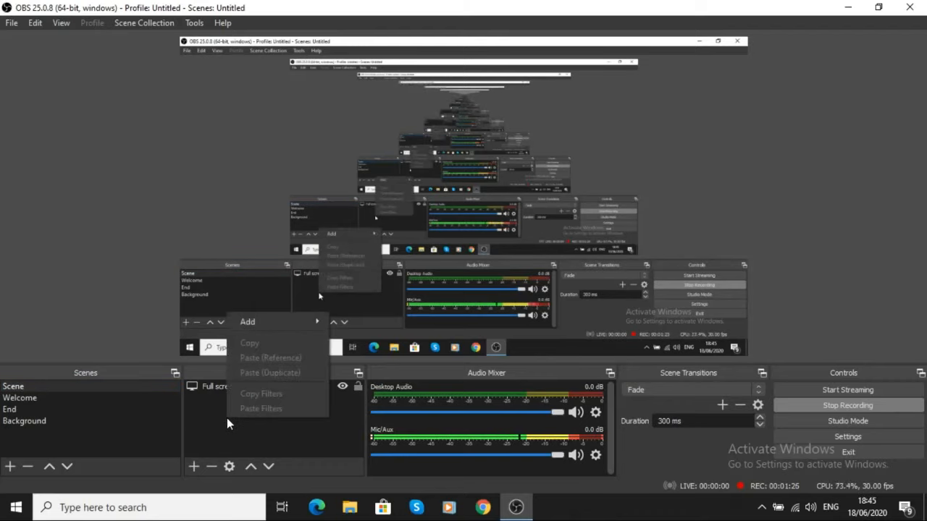
mouse_move(265, 318)
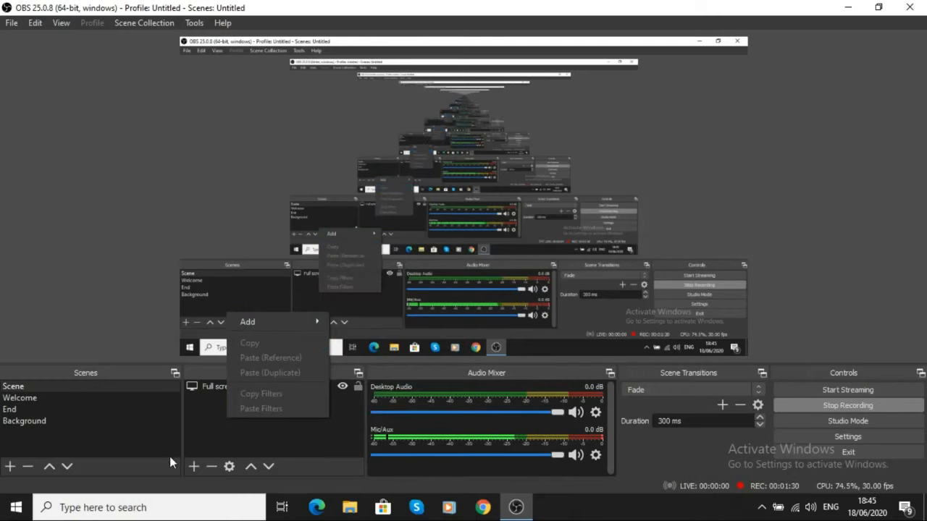
click(206, 436)
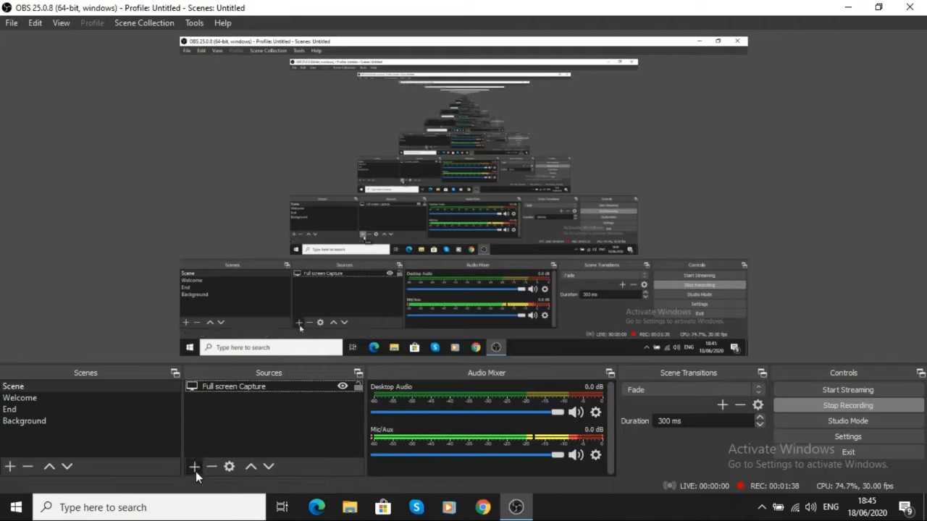
click(195, 469)
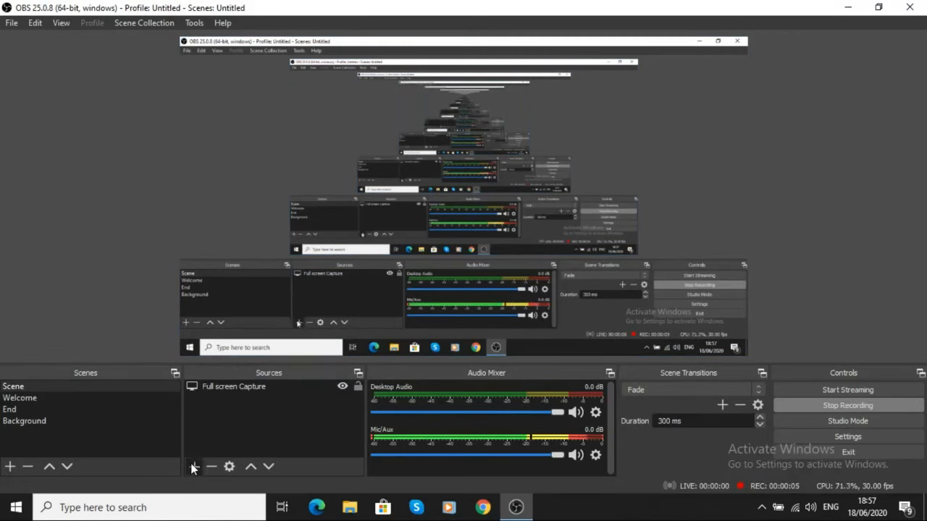
Add a new image source named "Image" to the current scene, using giphy.gif from the Desktop's Animation folder
click(193, 466)
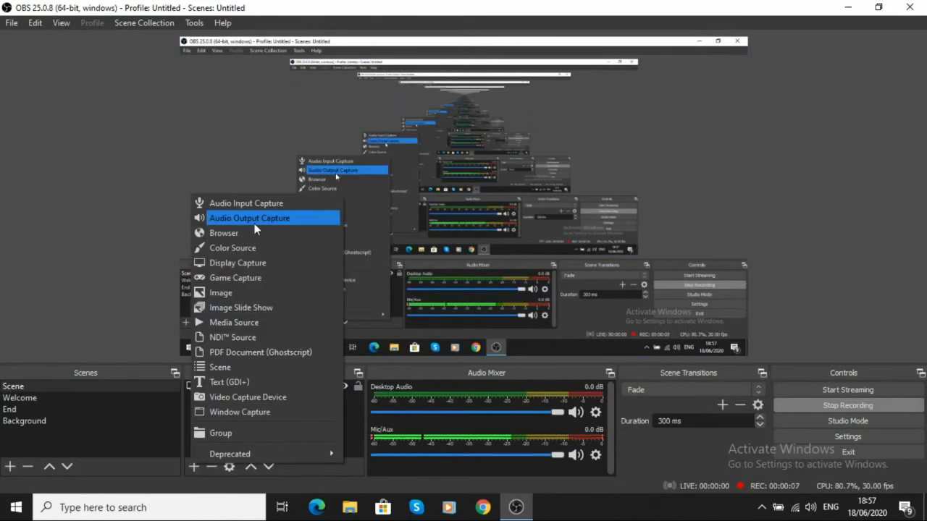
click(229, 293)
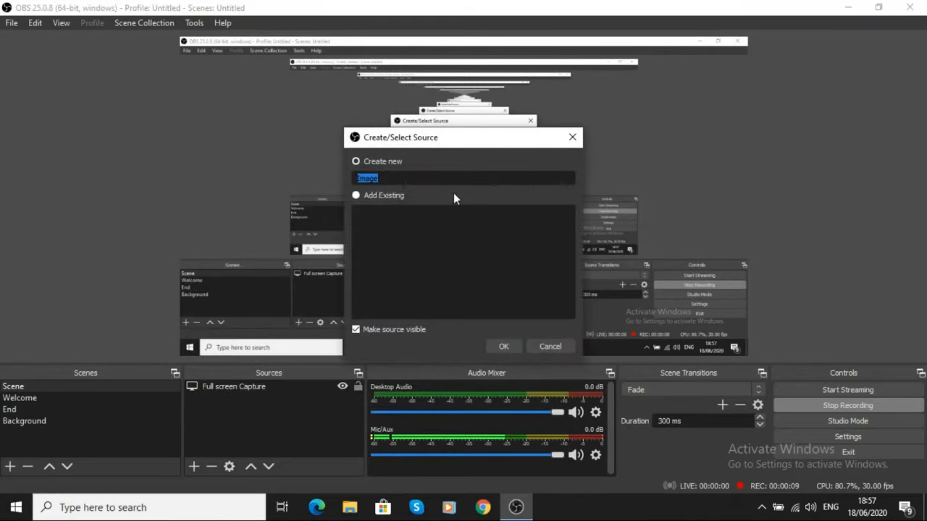
click(503, 347)
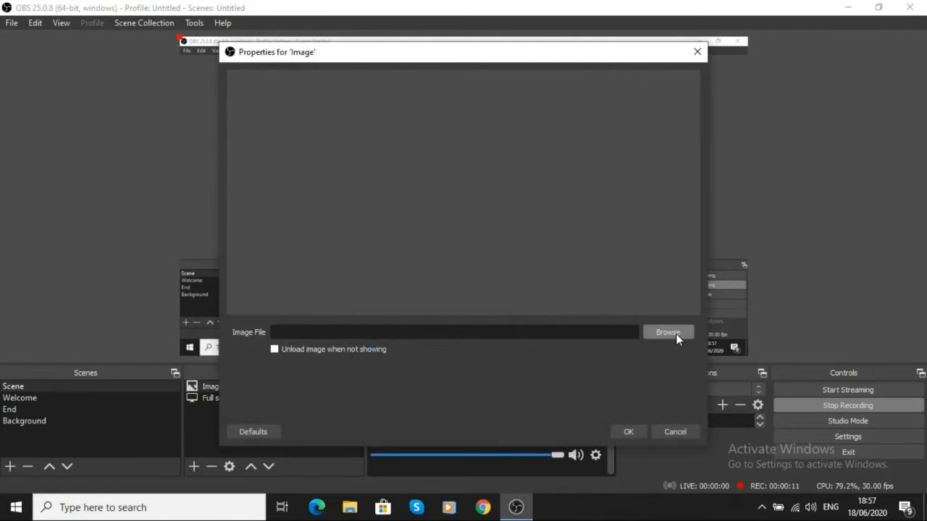
click(681, 330)
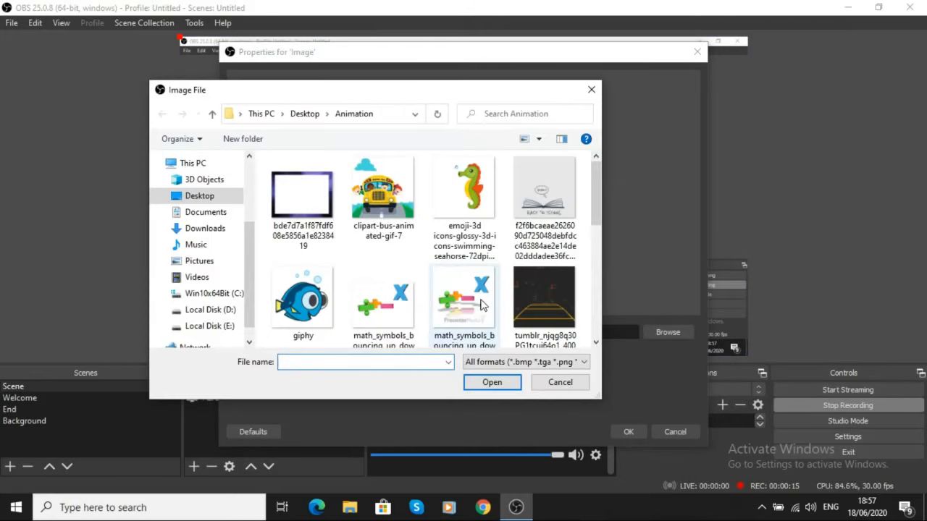
click(322, 286)
scroll(340, 302, down, 1)
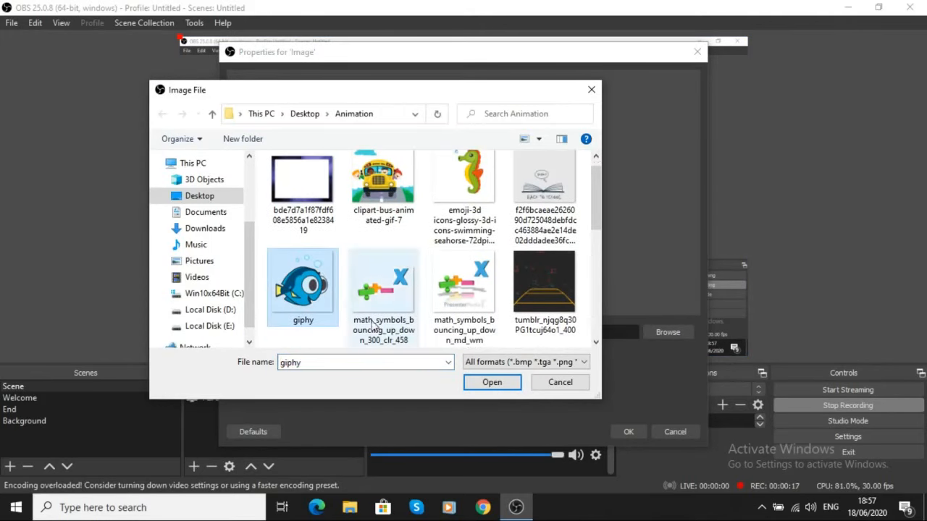
click(506, 383)
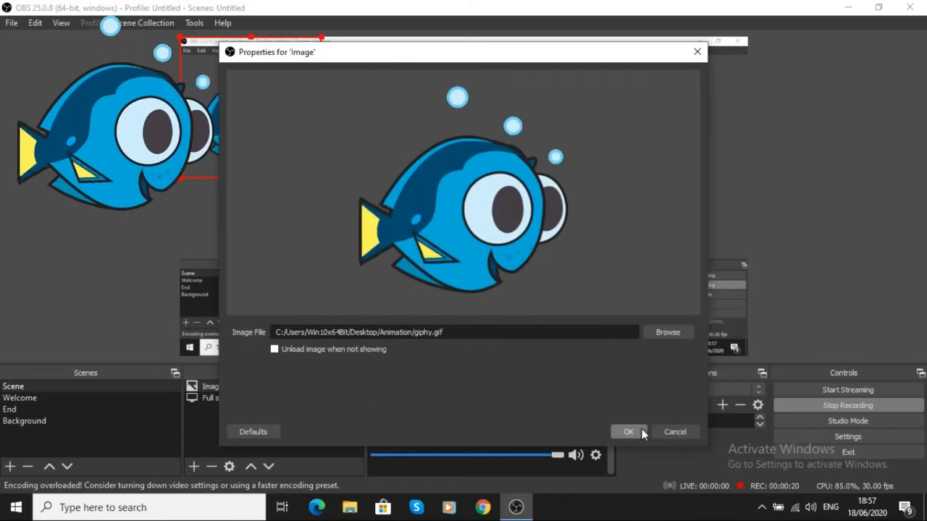
click(628, 432)
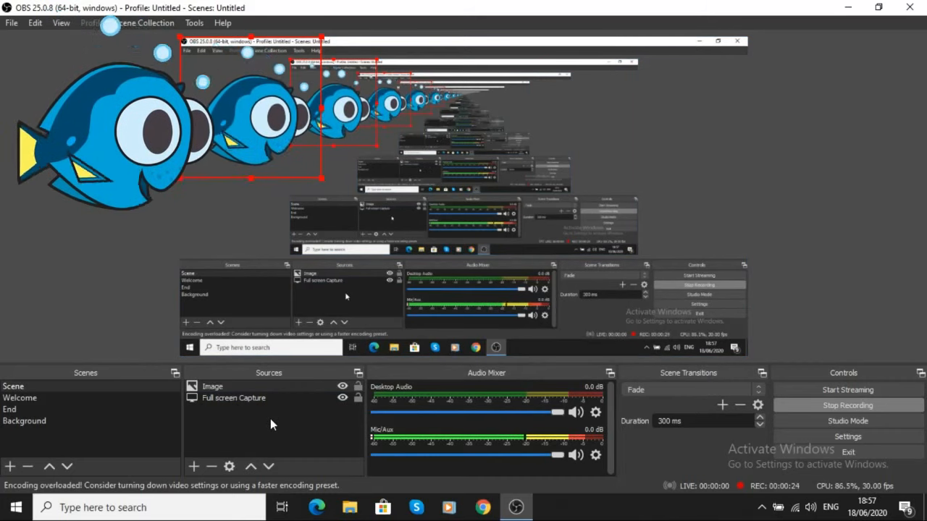
Add a video capture device source named "My Camera" that uses the USB2.0 VGA UVC WebCam
click(193, 467)
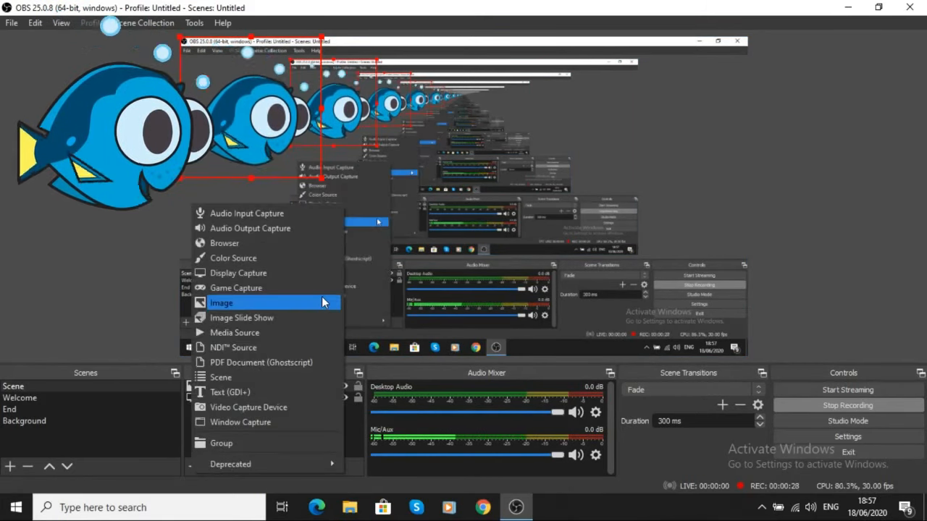
click(258, 408)
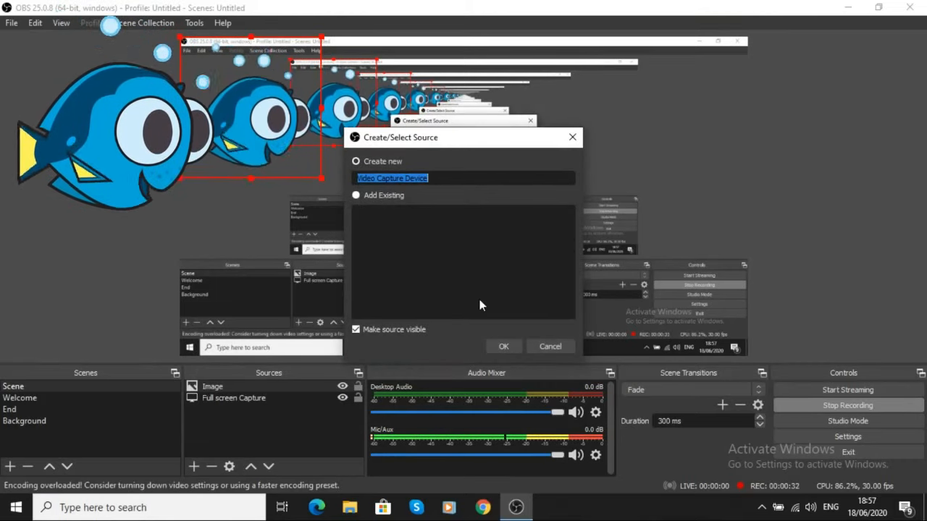
text(My Camera)
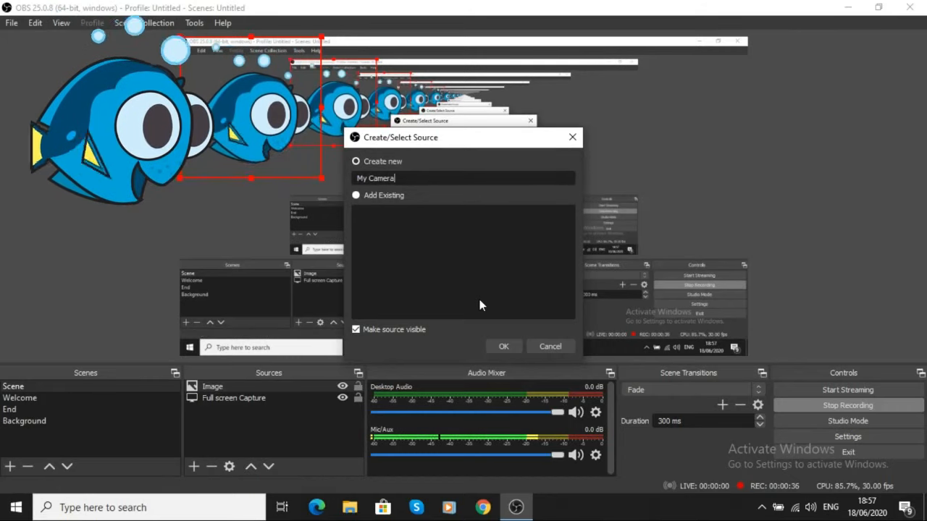
key(Return)
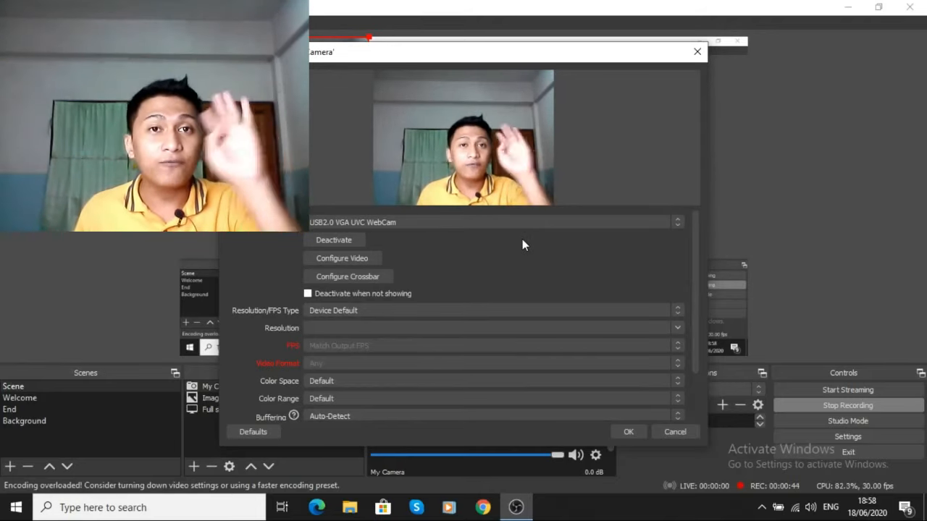
click(510, 221)
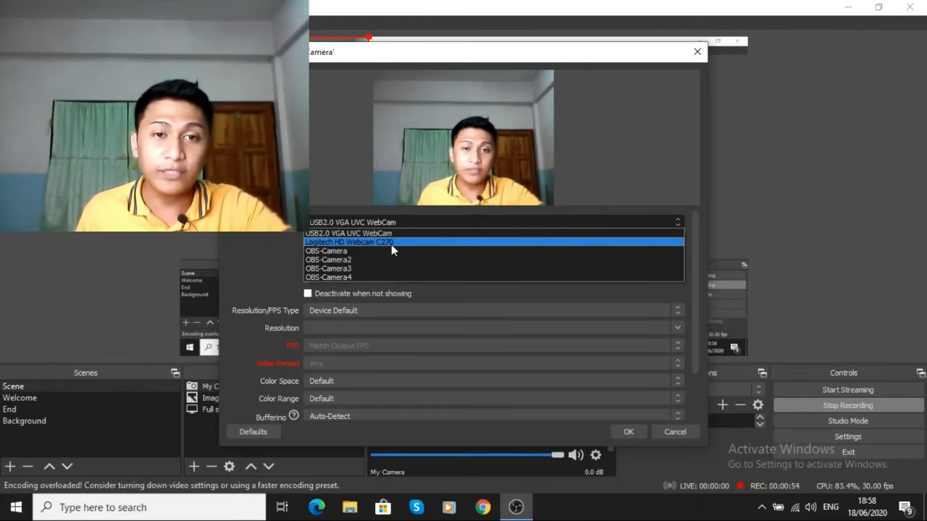
key(Escape)
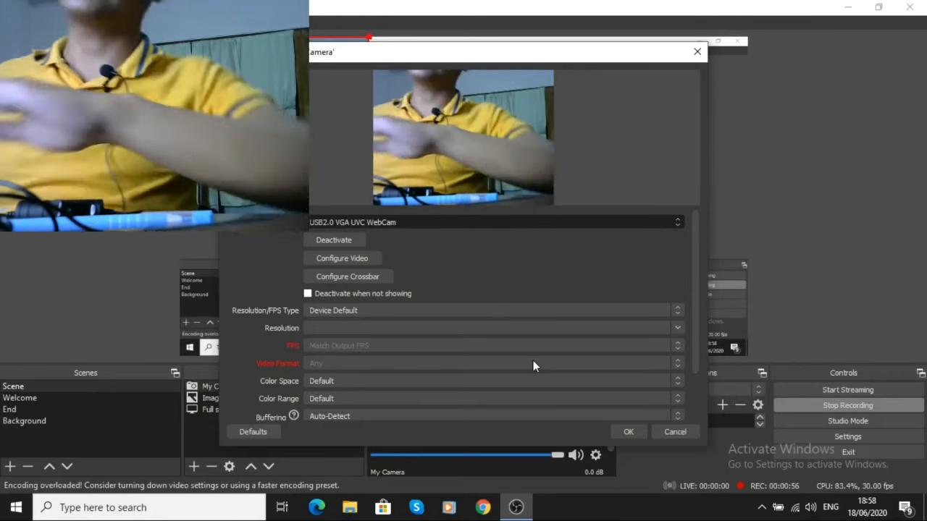
click(623, 432)
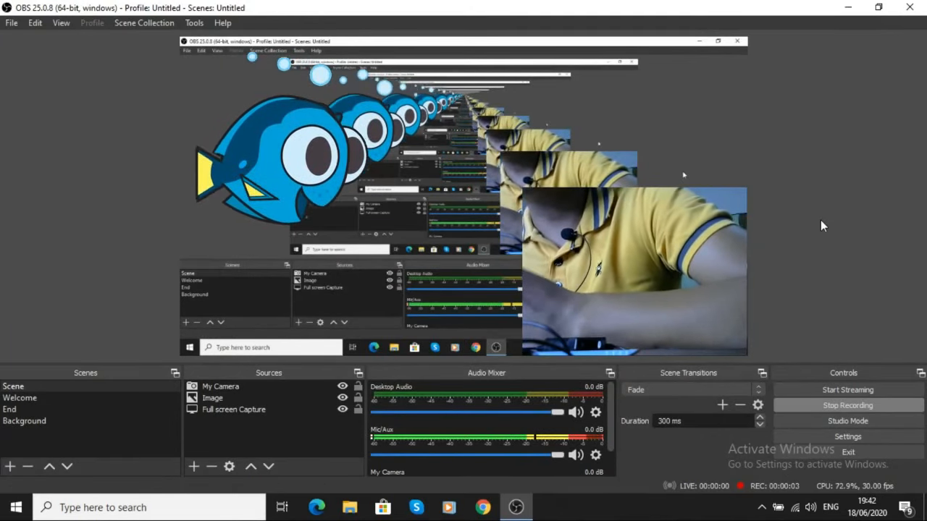
Move the Image source below Full screen Capture in the source list
click(227, 386)
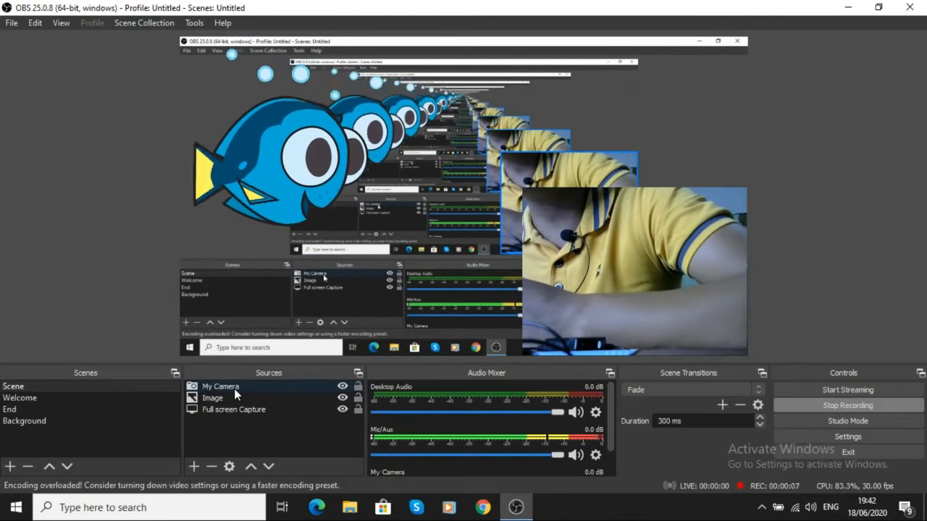
click(253, 410)
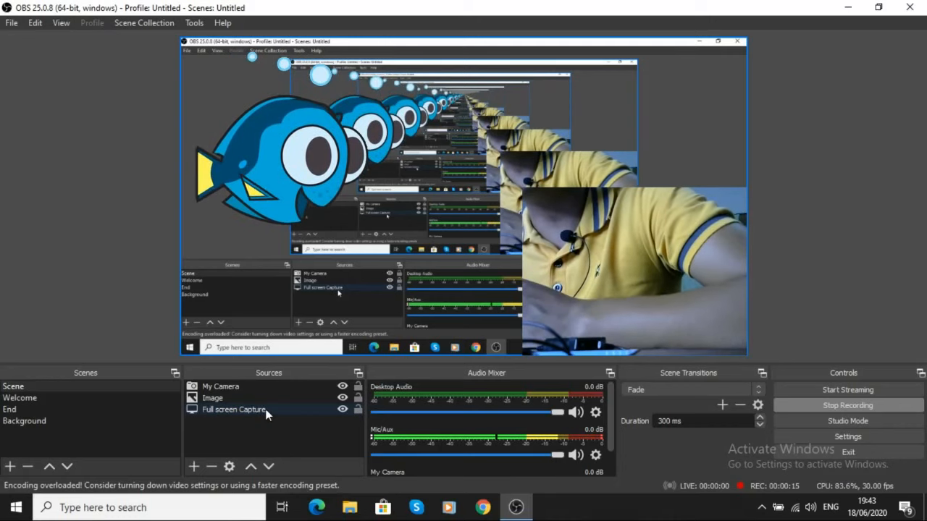
click(235, 401)
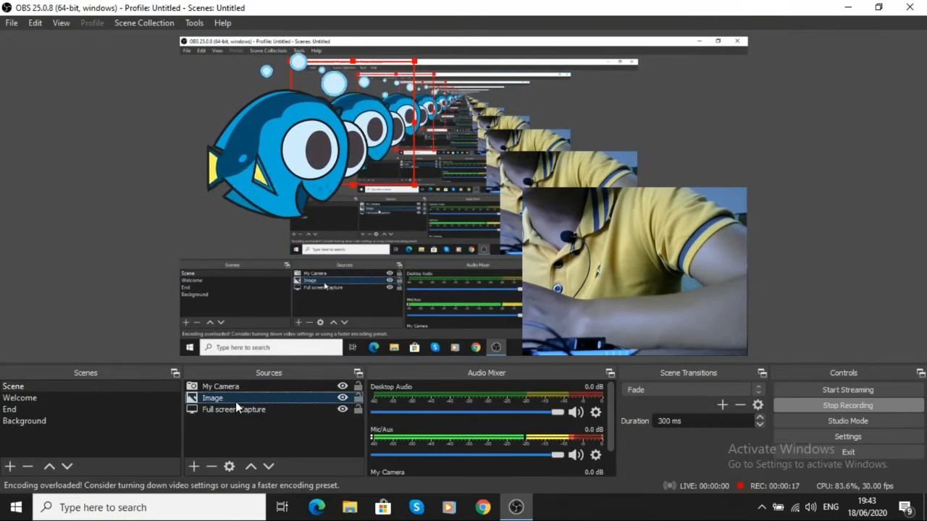
drag(235, 399, 231, 422)
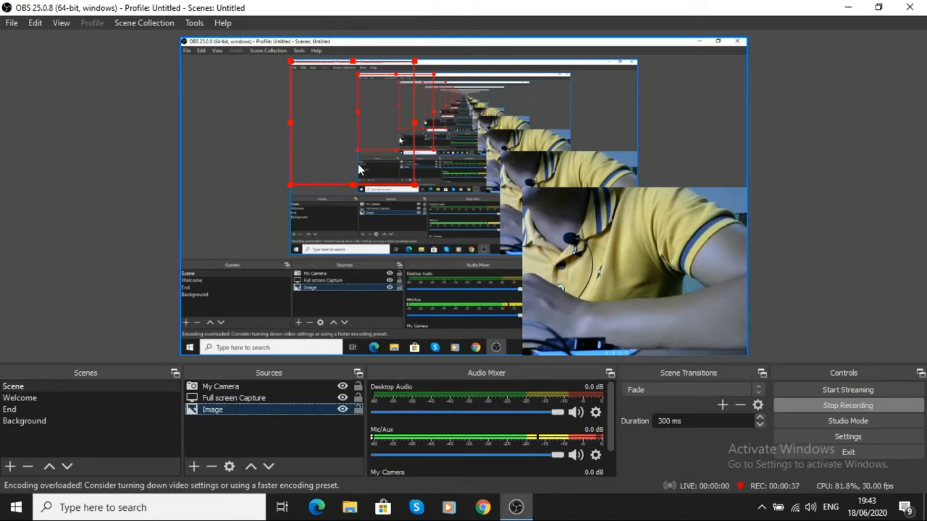
Hide the My Camera source and make it visible again
click(615, 177)
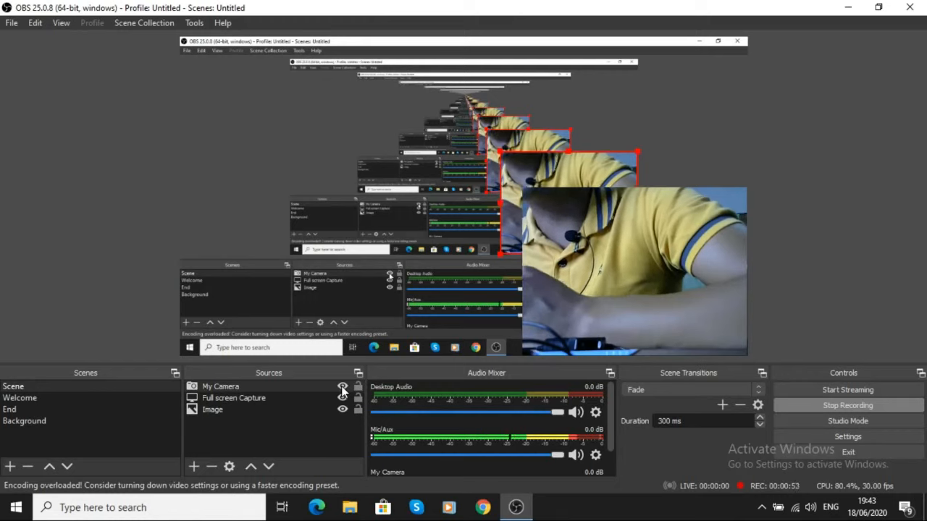
click(305, 388)
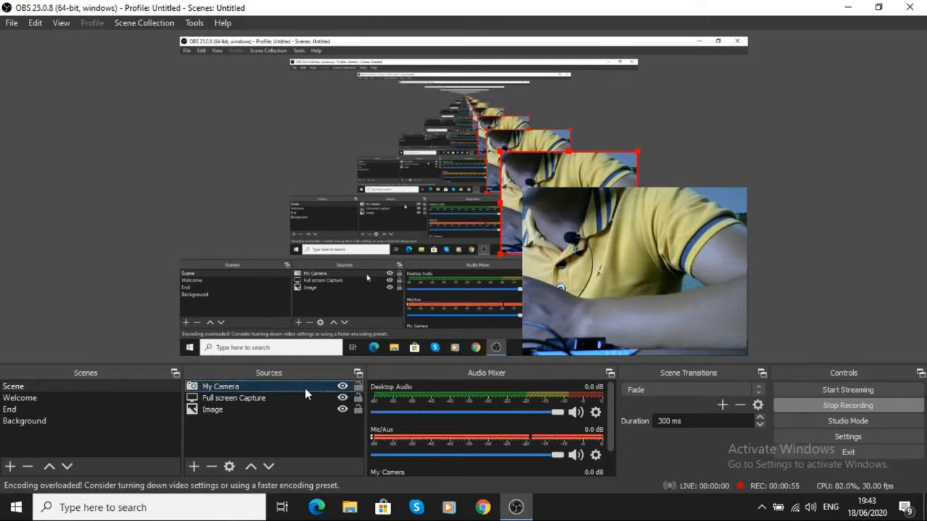
click(342, 387)
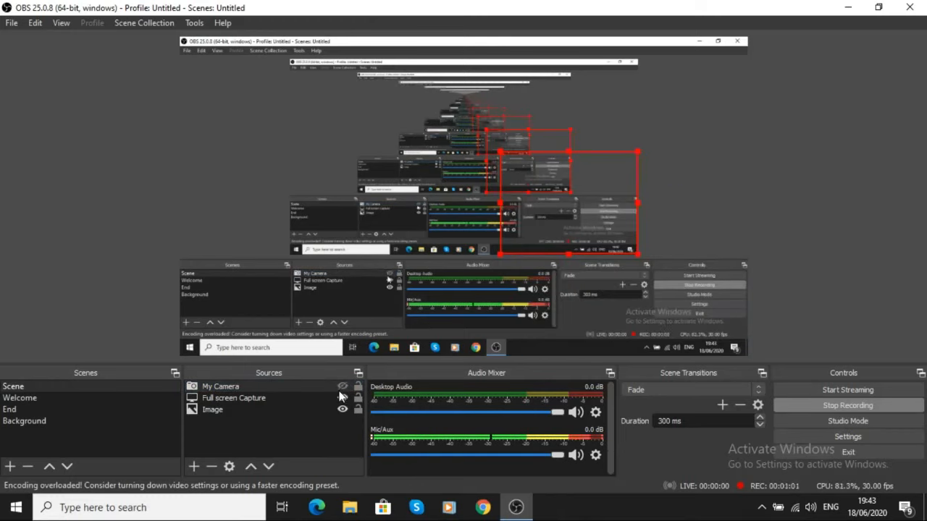
click(342, 388)
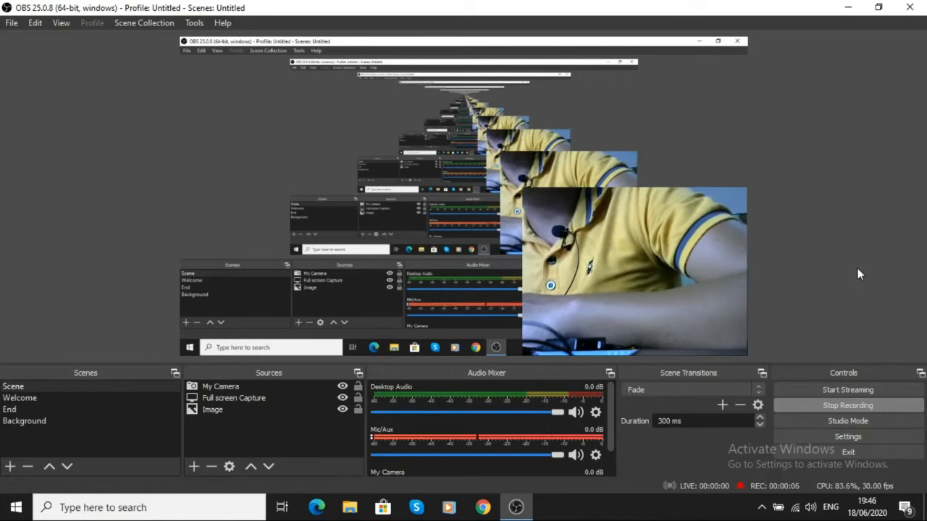
Shrink the My Camera source from its upper-left corner, keeping it in the lower-right corner of the preview canvas
click(287, 391)
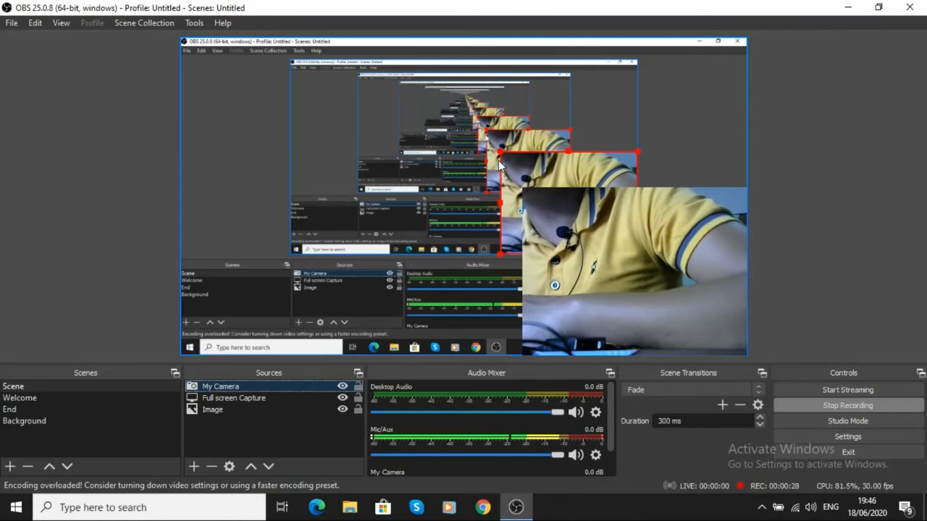
drag(516, 173, 544, 181)
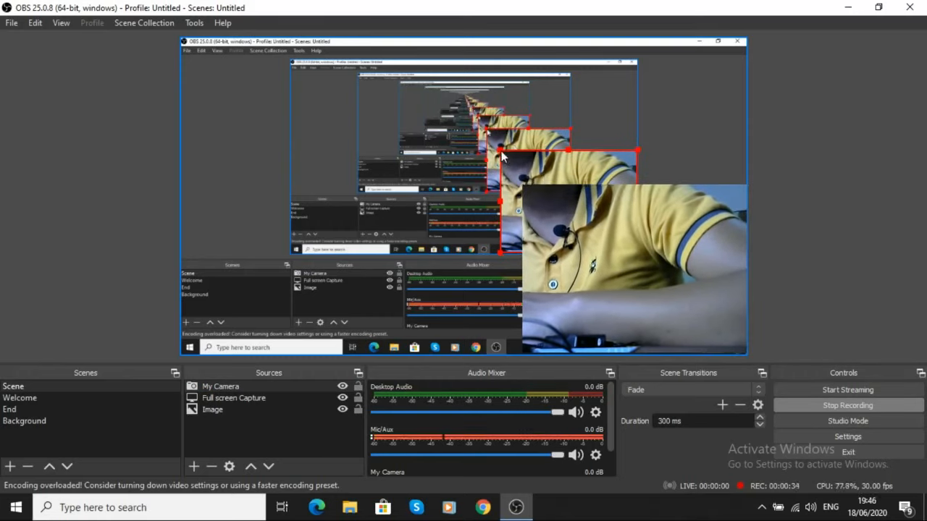
drag(501, 154, 552, 182)
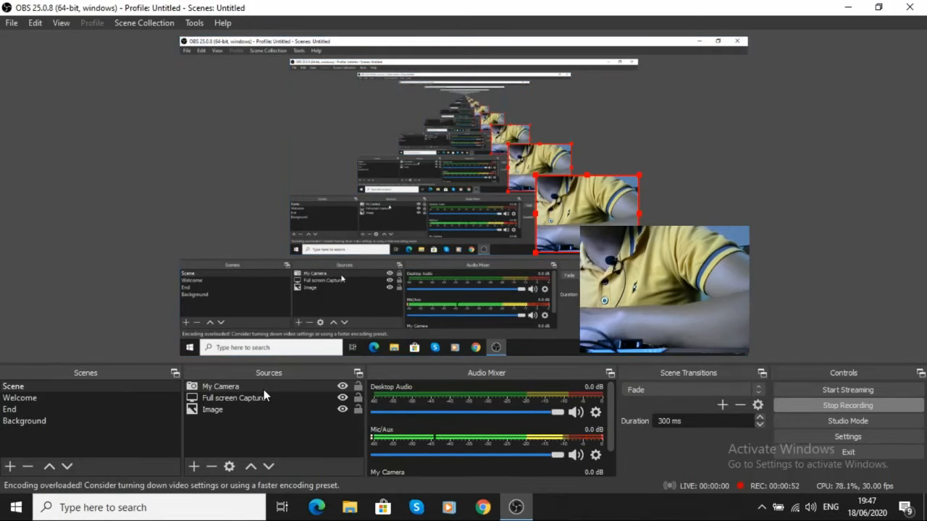
right_click(234, 414)
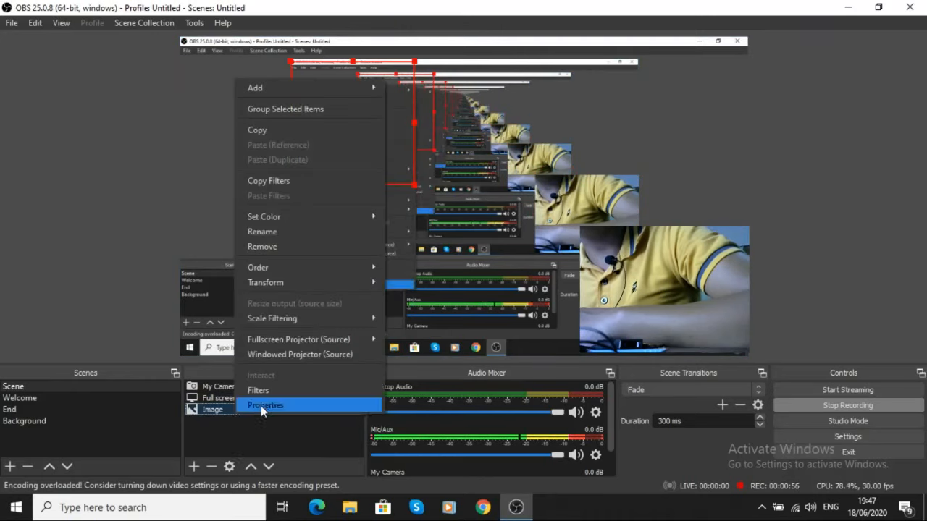
mouse_move(279, 217)
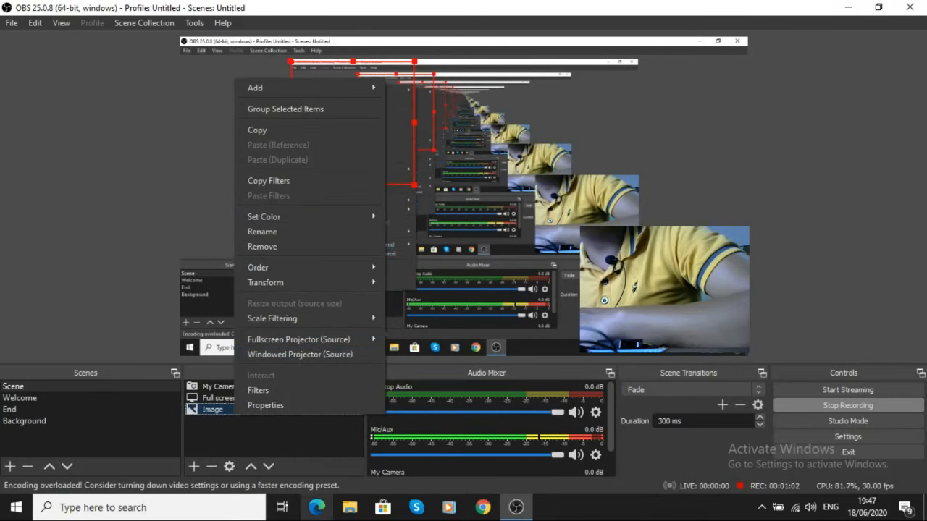
click(311, 442)
click(311, 443)
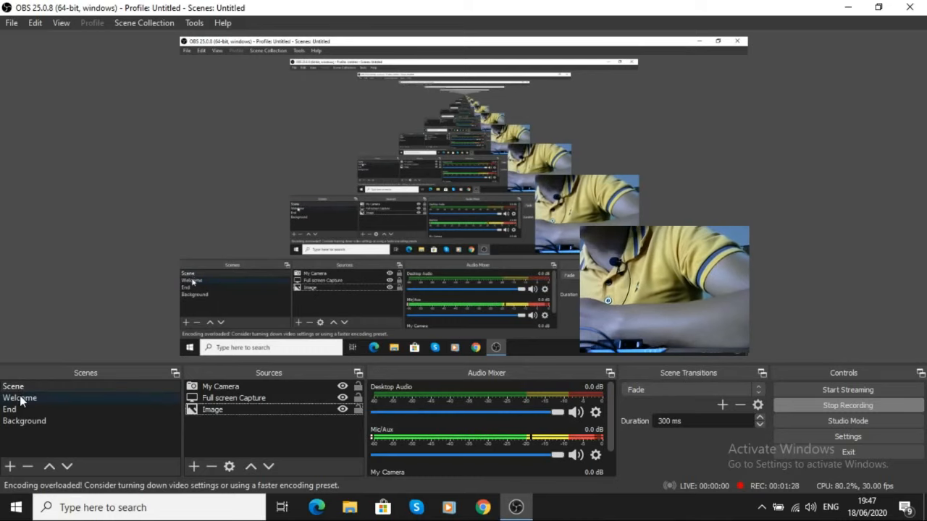
click(701, 391)
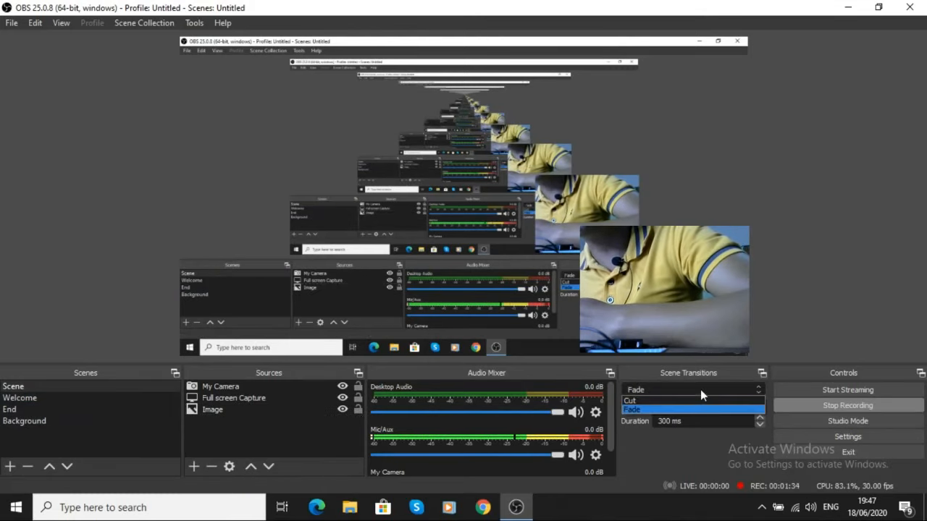
click(692, 433)
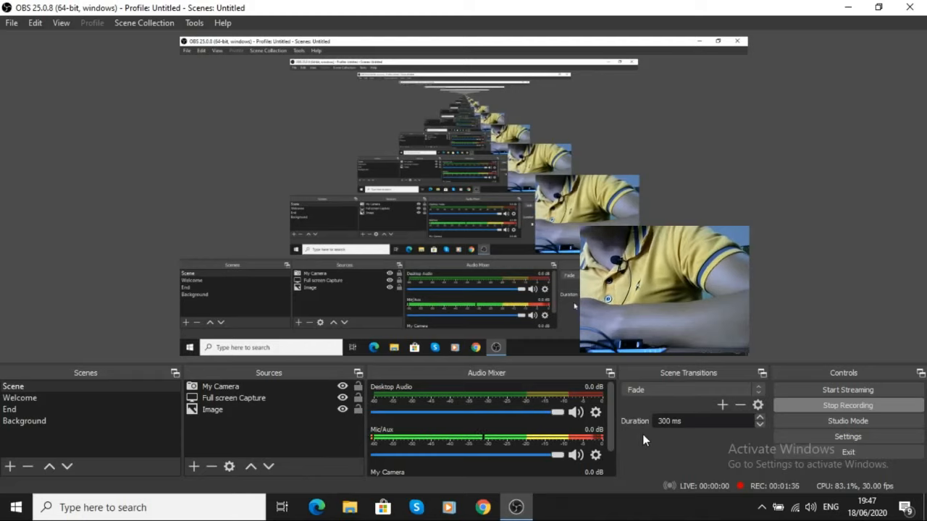